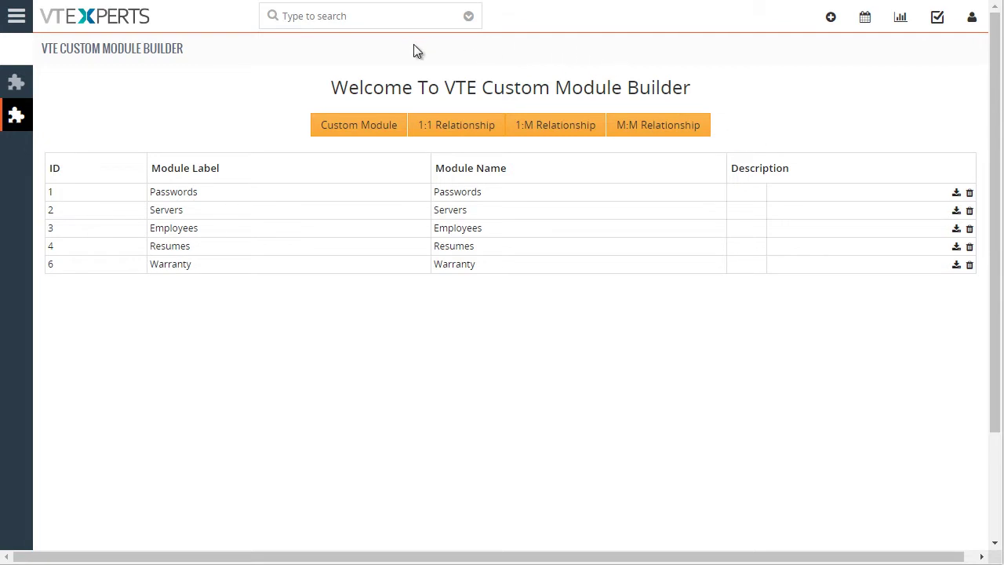
Step: Create and save a new custom module with the label and name Parts
left_click(359, 125)
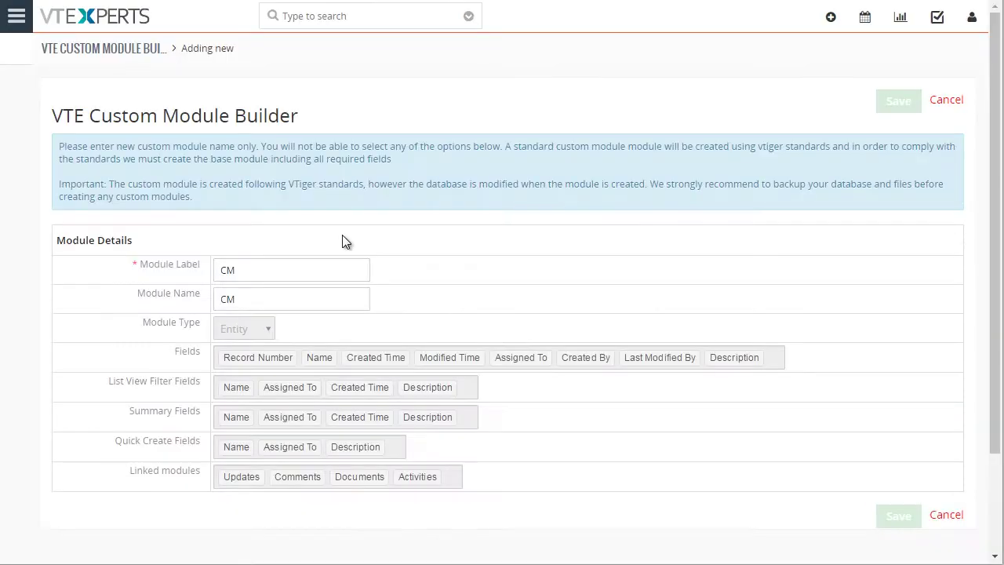
double_click(285, 269)
scroll(262, 317, "down", 1)
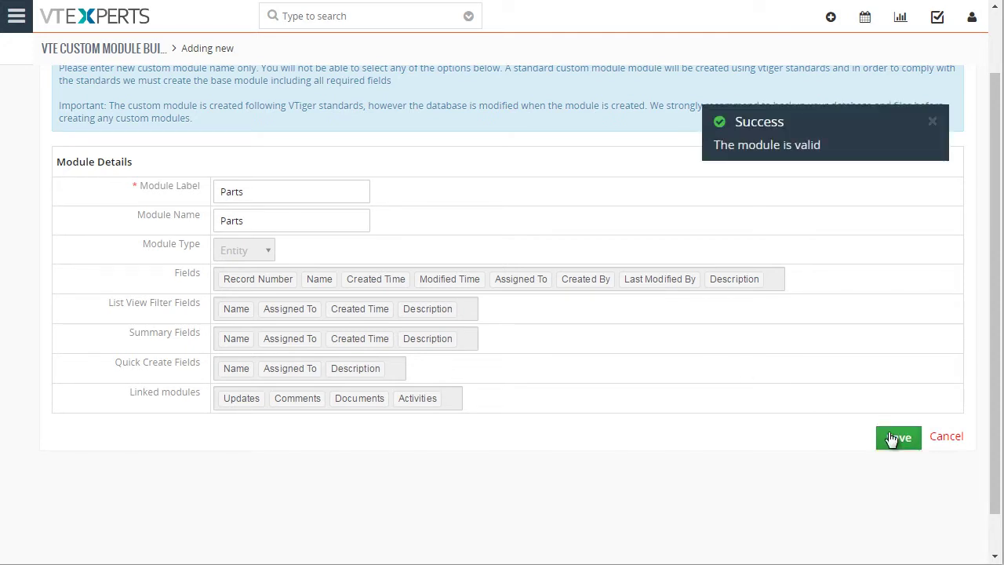
left_click(891, 439)
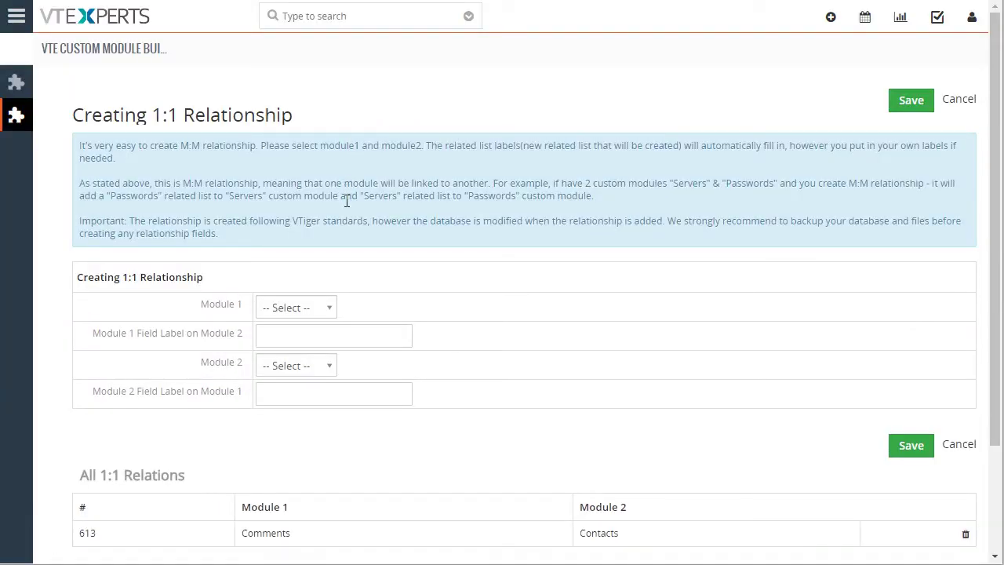
Step: Create and save a 1:1 relationship with Parts as Module 1 and Tickets as Module 2
left_click(306, 307)
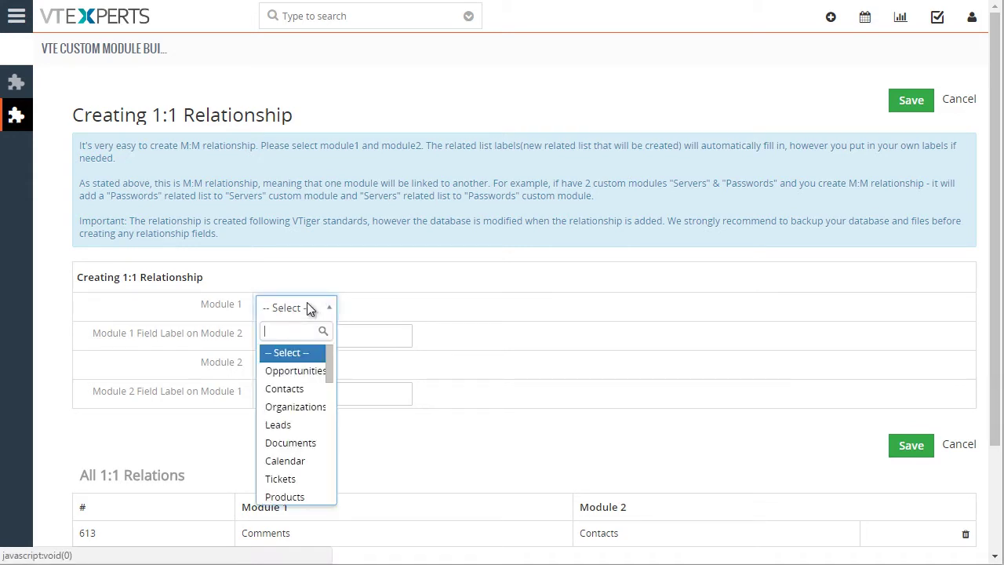
type("par")
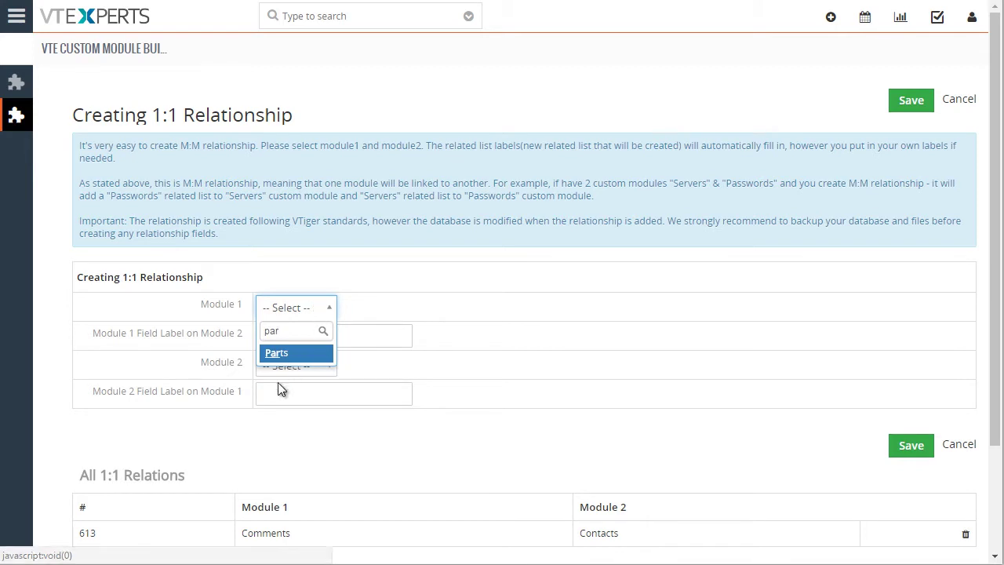
left_click(284, 353)
left_click(298, 364)
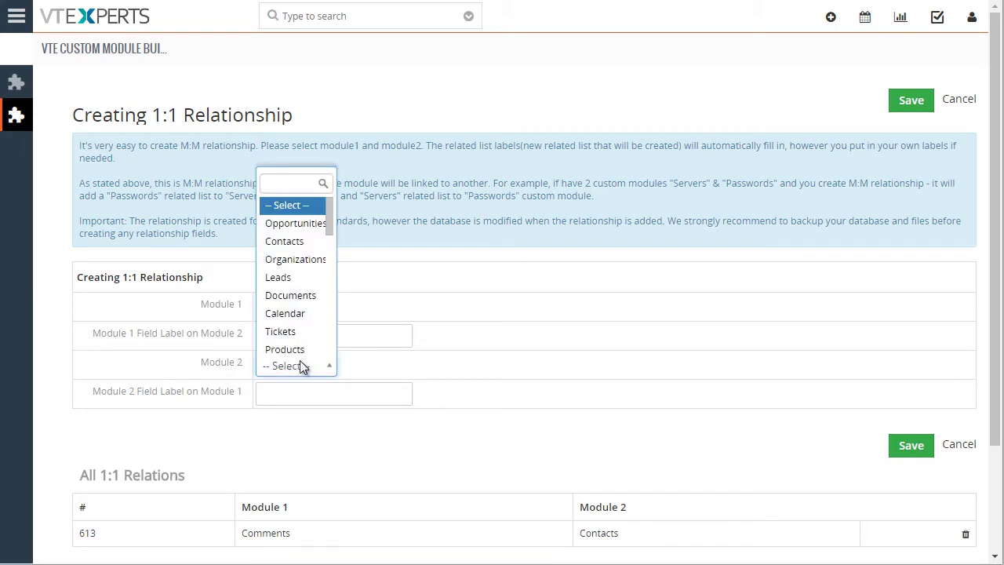
type("ti")
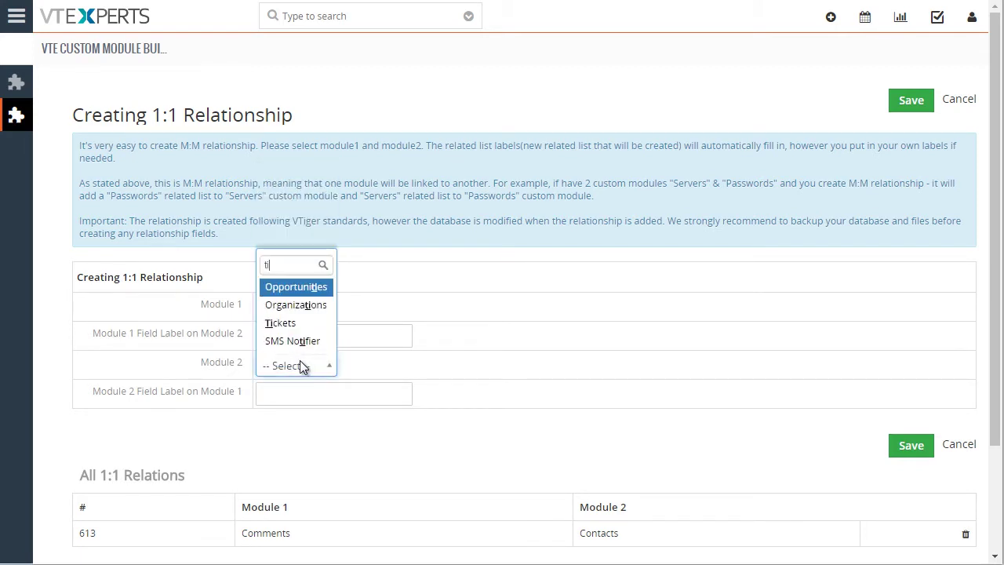
left_click(321, 328)
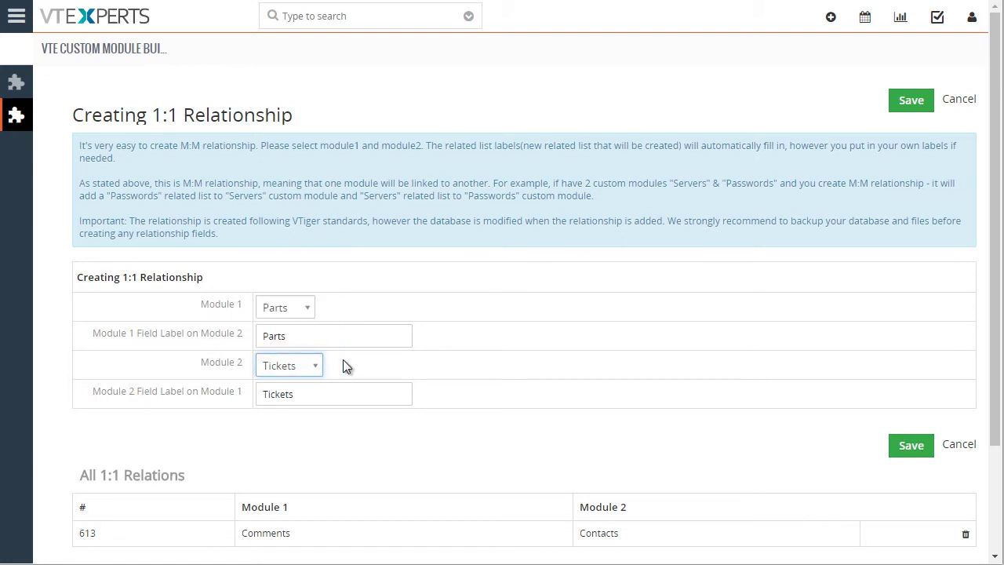
scroll(759, 423, "down", 2)
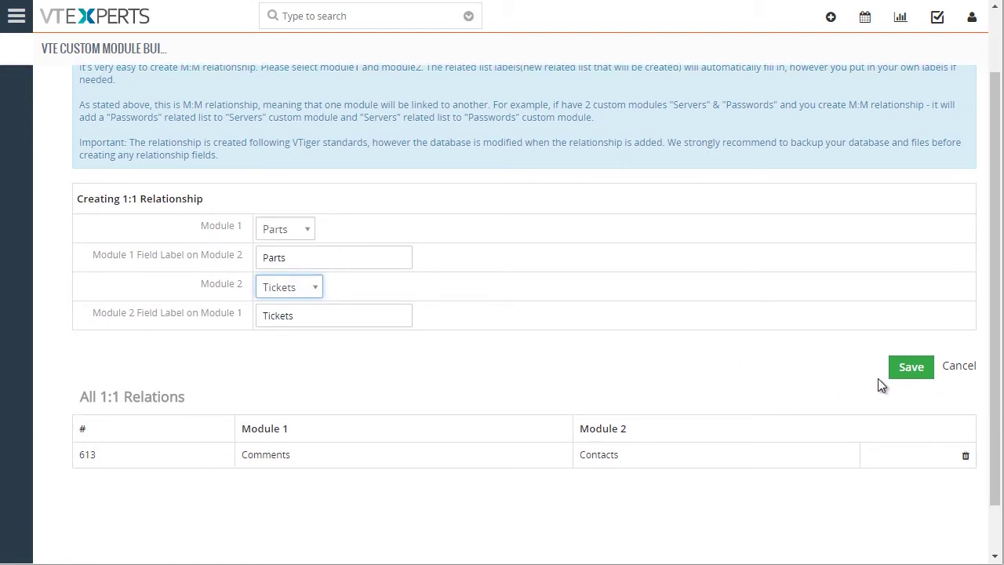
left_click(891, 368)
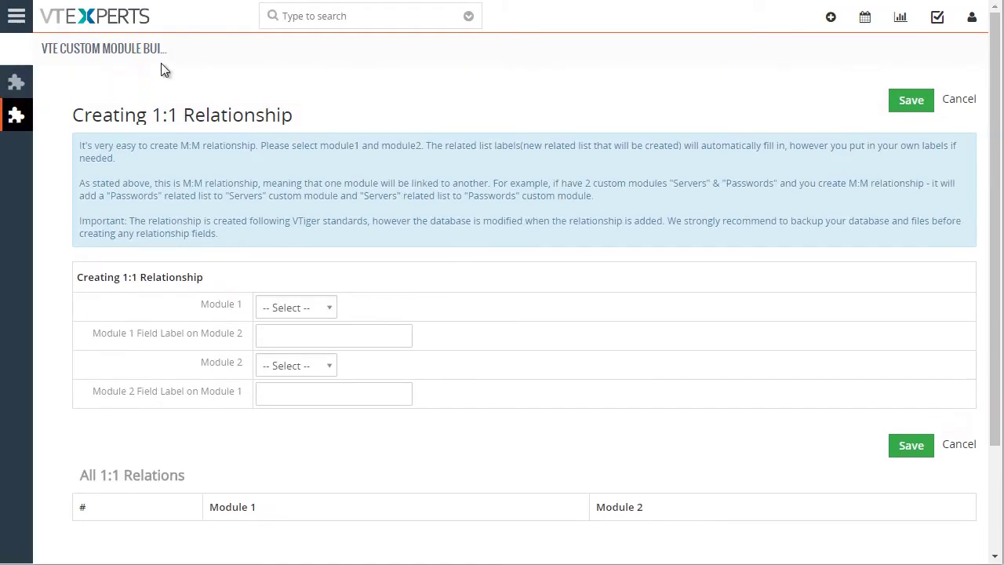
Step: Go to the Parts module under Marketing and start a new record named ABC
left_click(90, 21)
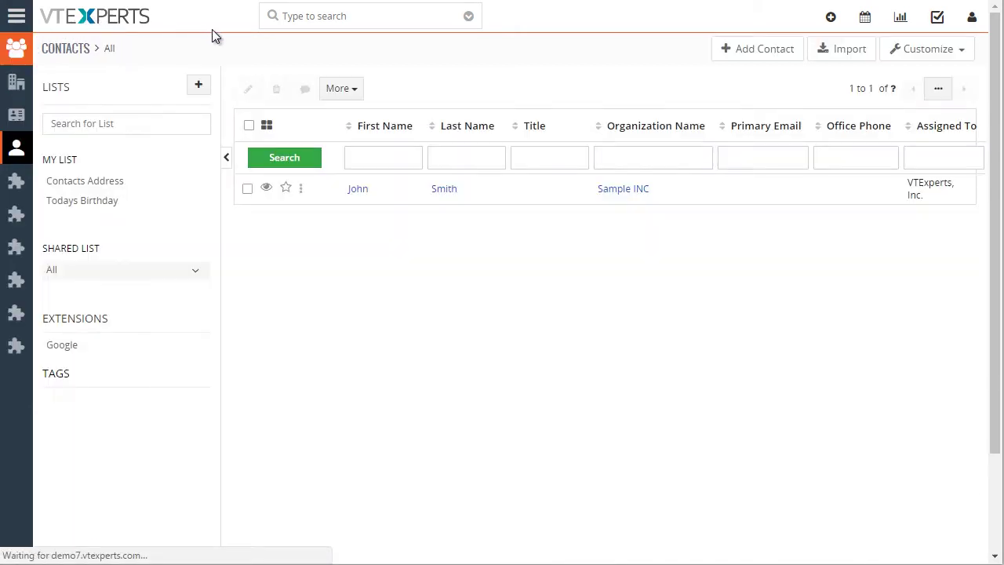
left_click(21, 18)
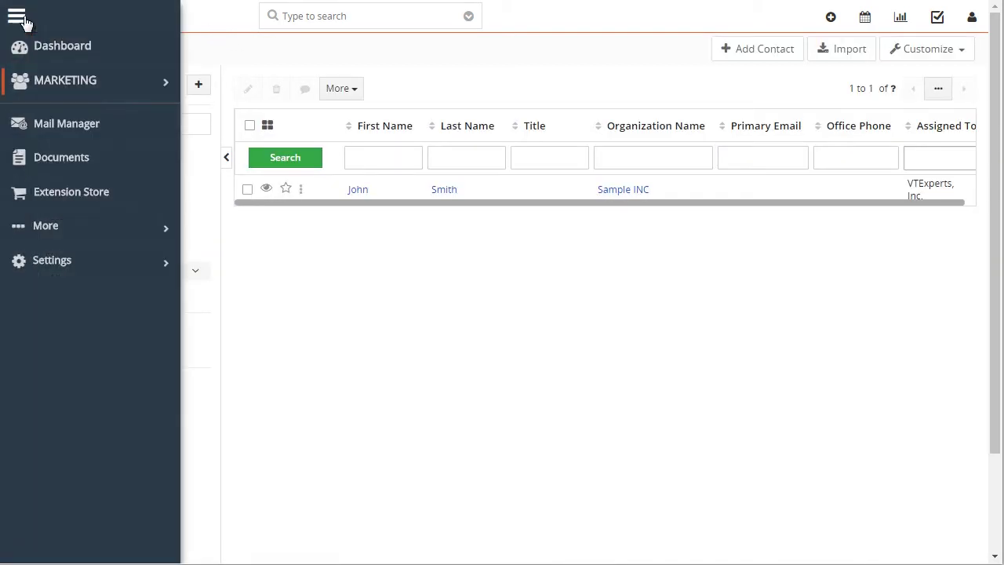
mouse_move(63, 83)
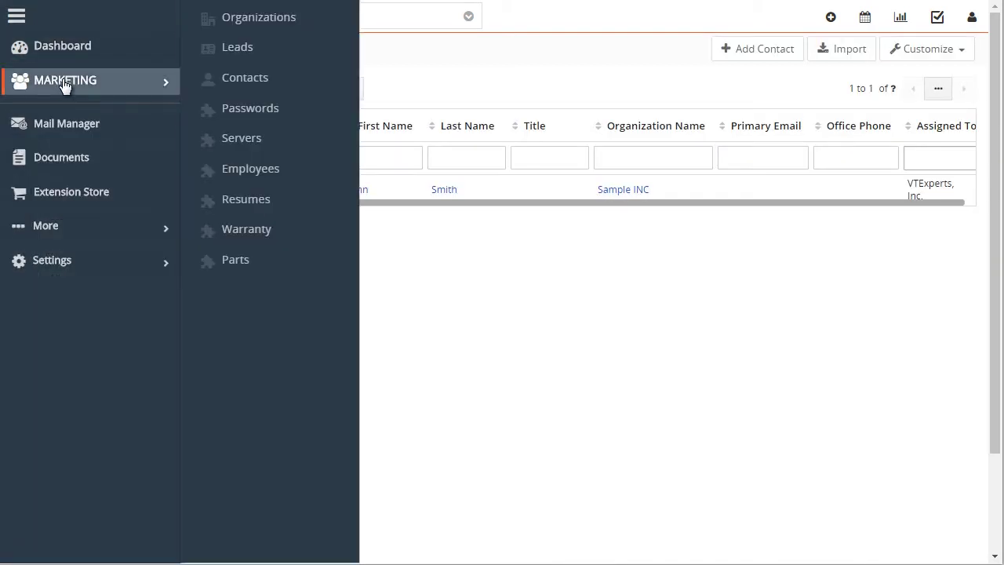
left_click(239, 265)
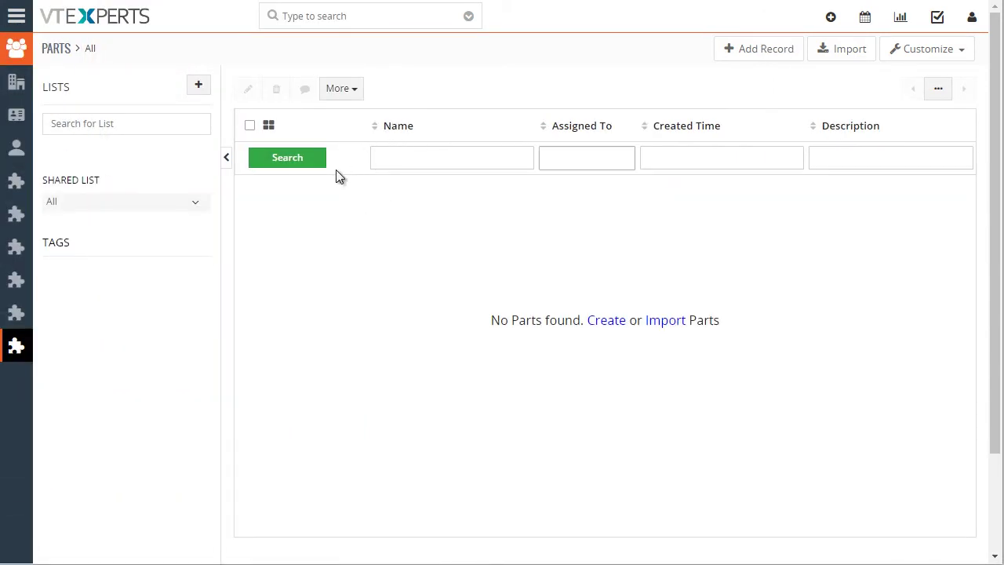
left_click(742, 58)
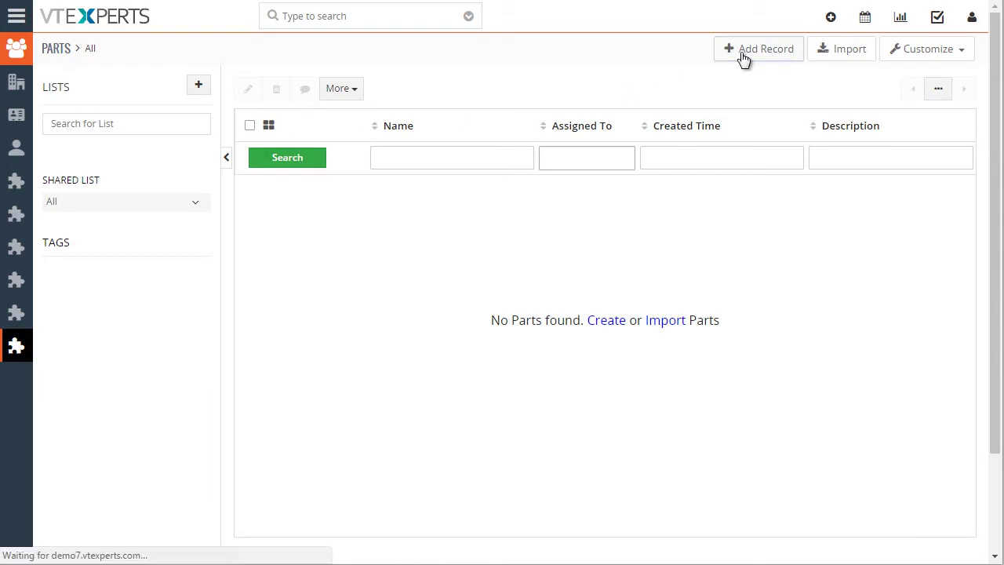
left_click(308, 168)
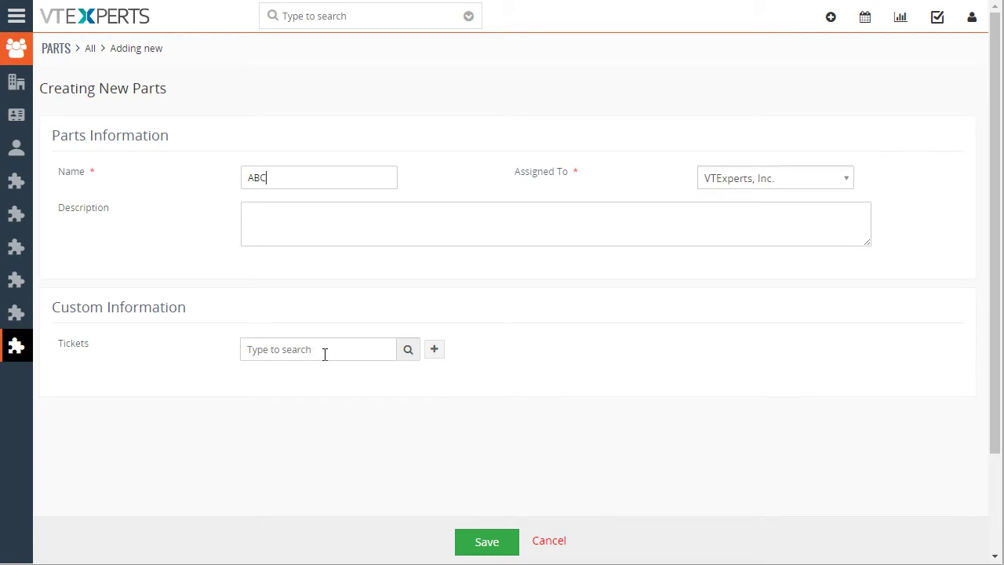
Step: Quick-create a linked ticket titled Test with Low priority and Open status, and save the part record
left_click(432, 349)
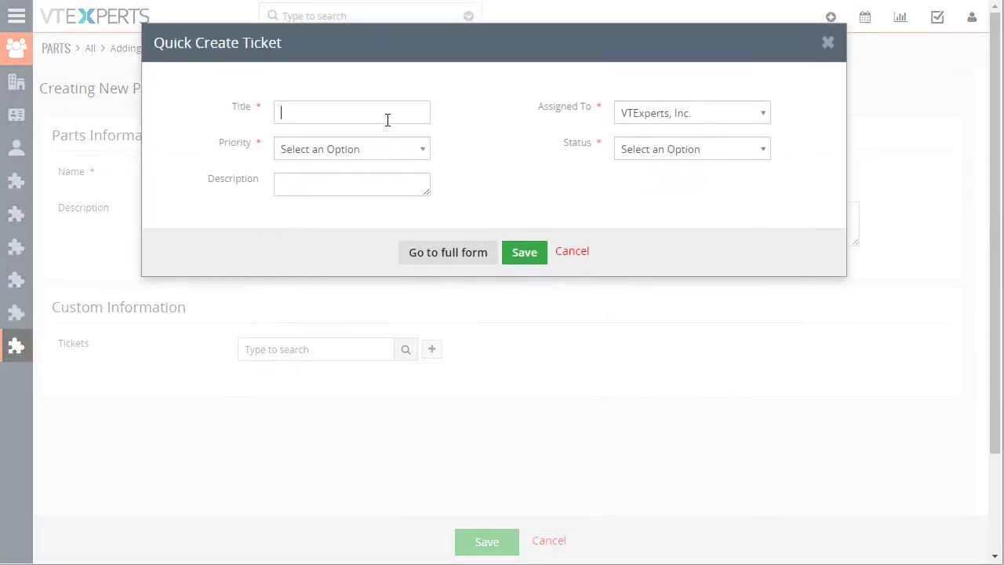
left_click(379, 149)
left_click(352, 214)
left_click(628, 149)
left_click(635, 212)
left_click(524, 252)
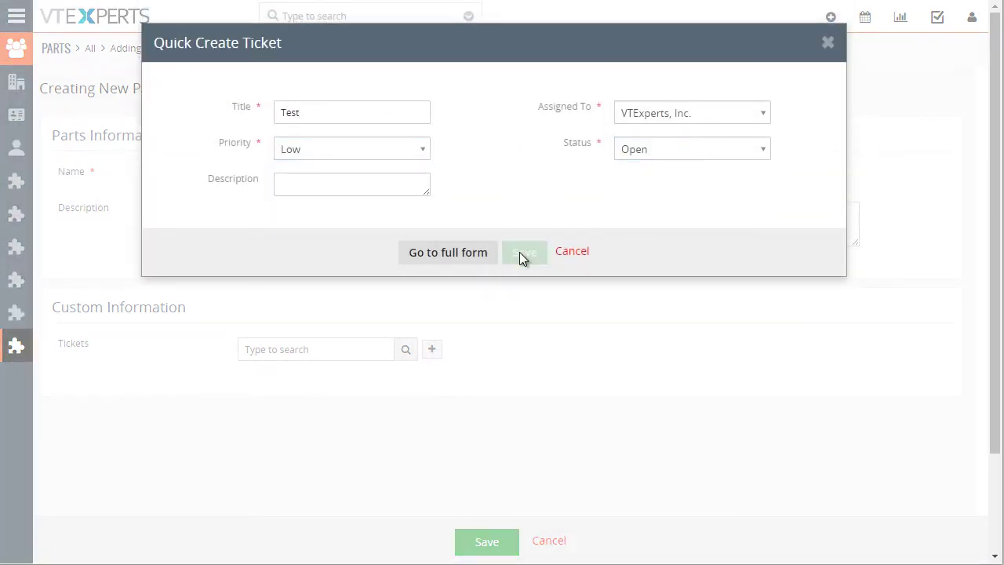
left_click(493, 542)
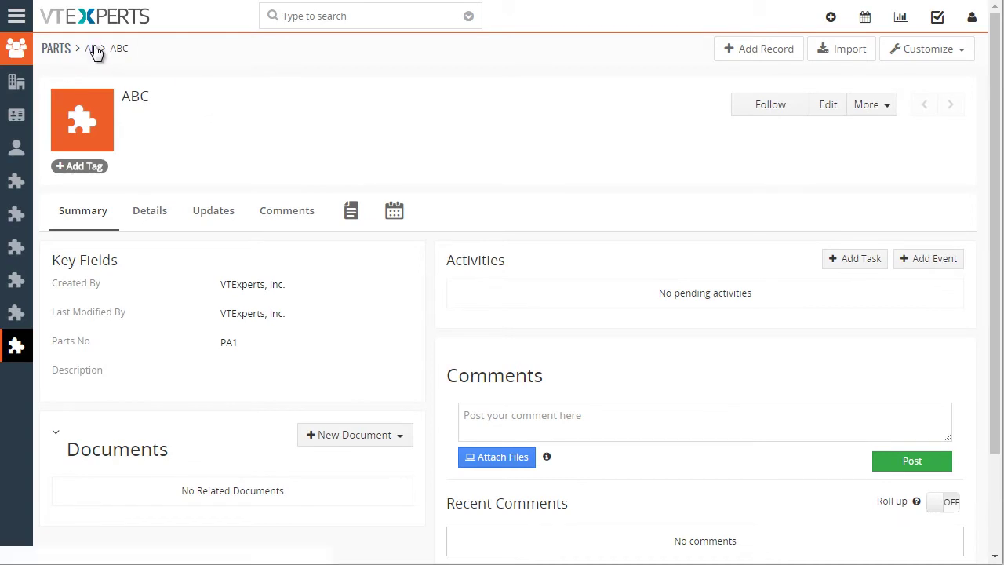
Step: Reopen part ABC from the Parts list and review its summary, details, updates, comments, documents and activities
left_click(92, 48)
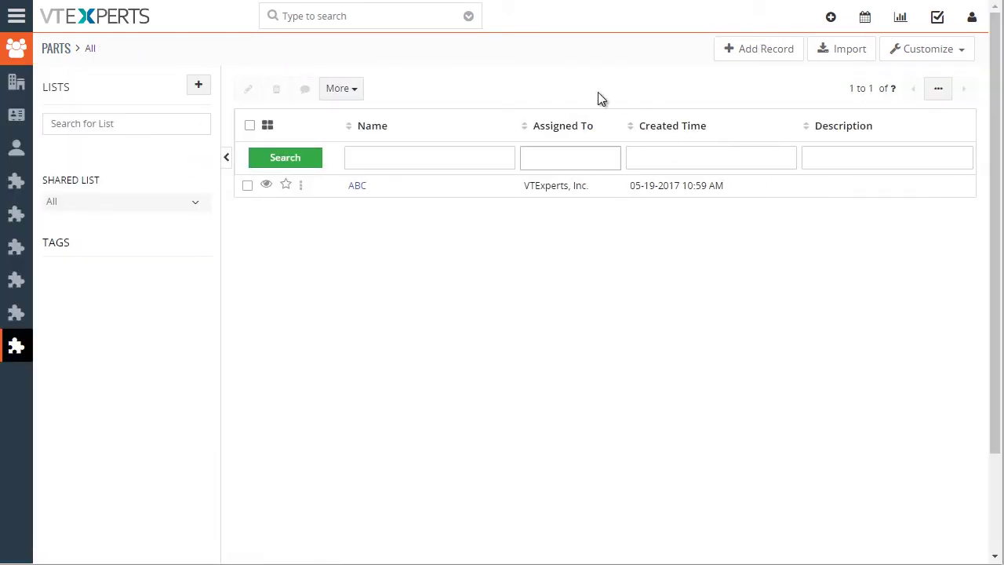
left_click(360, 187)
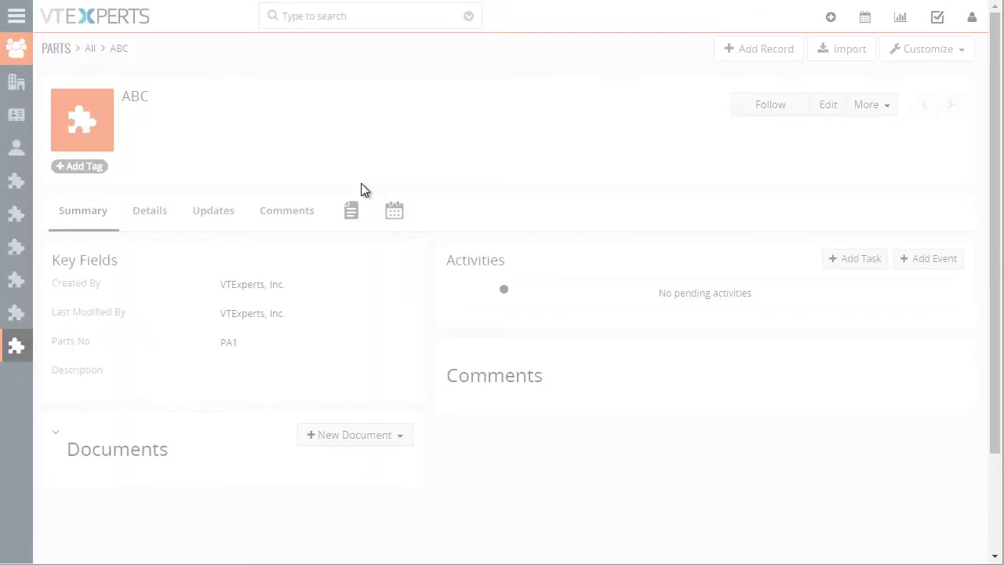
scroll(388, 283, "down", 1)
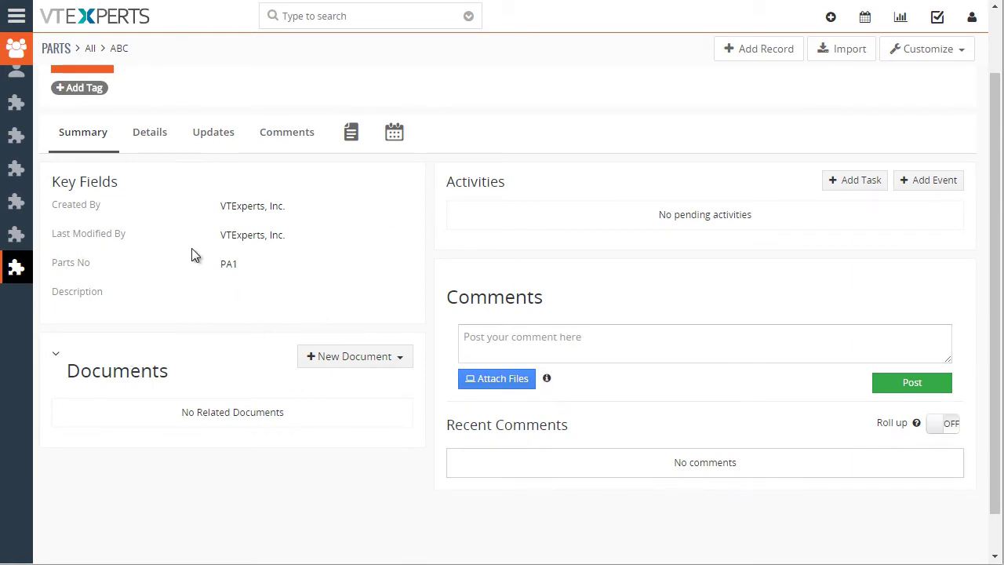
left_click(161, 137)
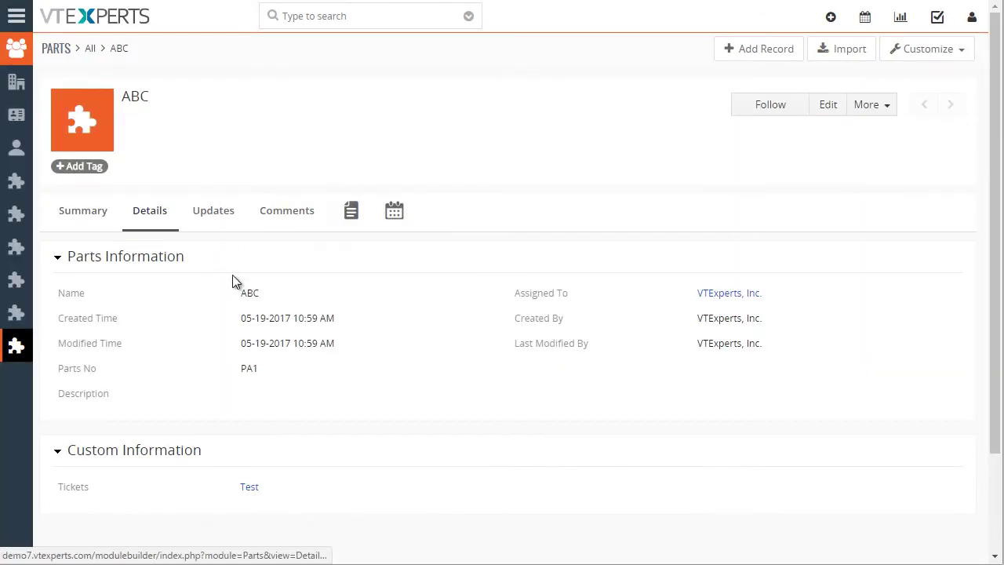
left_click(220, 213)
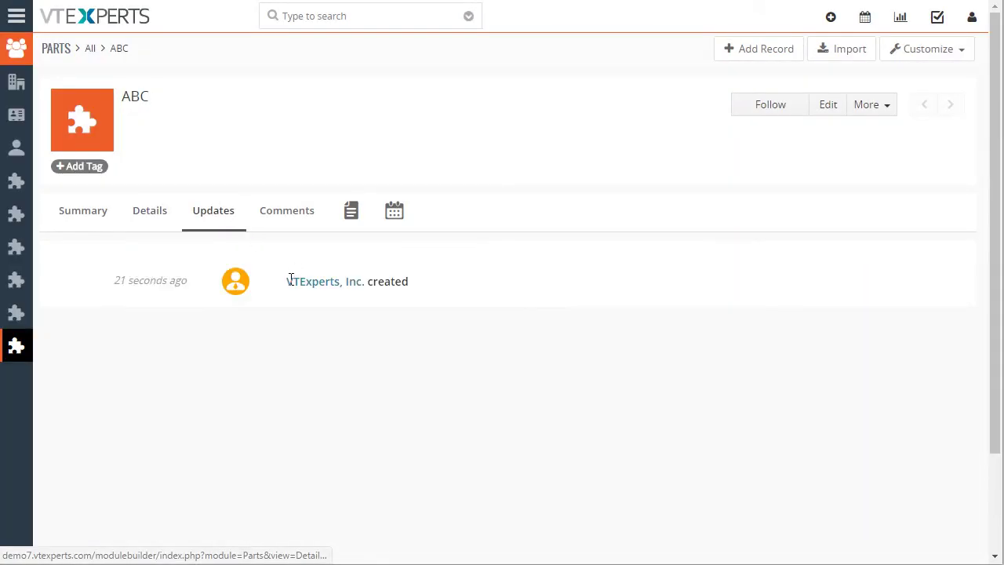
left_click(287, 224)
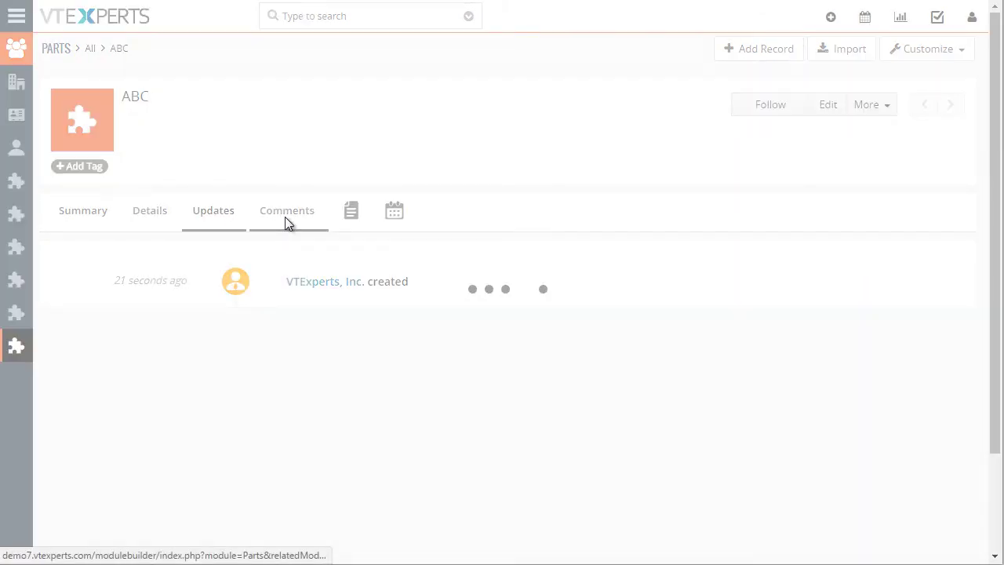
left_click(350, 214)
left_click(394, 213)
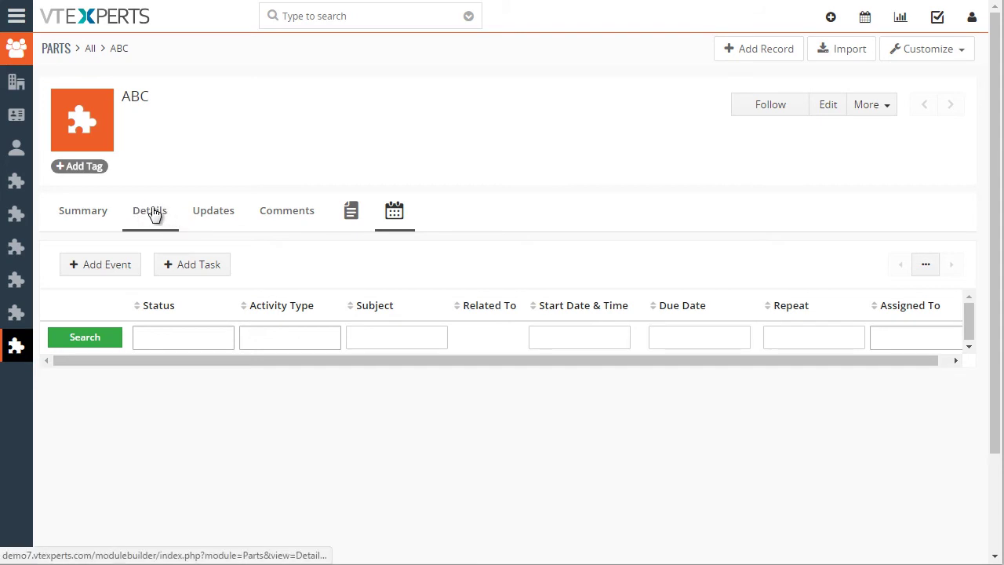
left_click(152, 213)
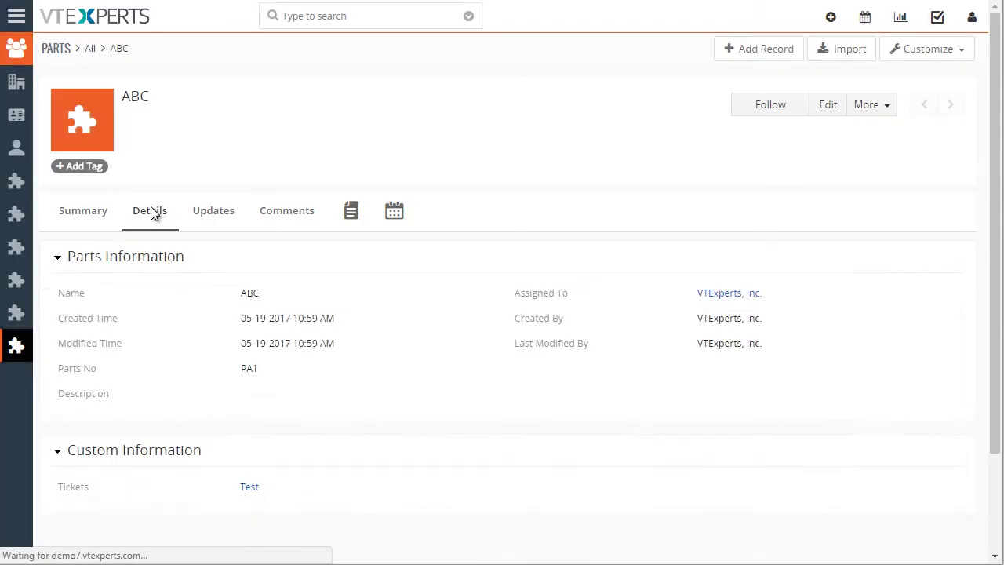
Step: Open the linked ticket Test from the part's details and check the Parts field in its custom information
left_click(251, 487)
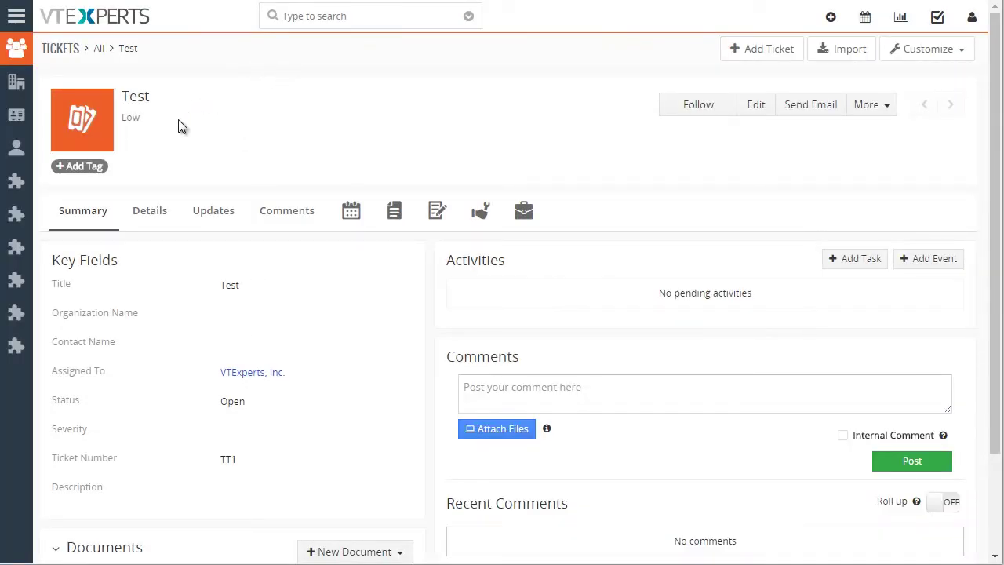
left_click(160, 215)
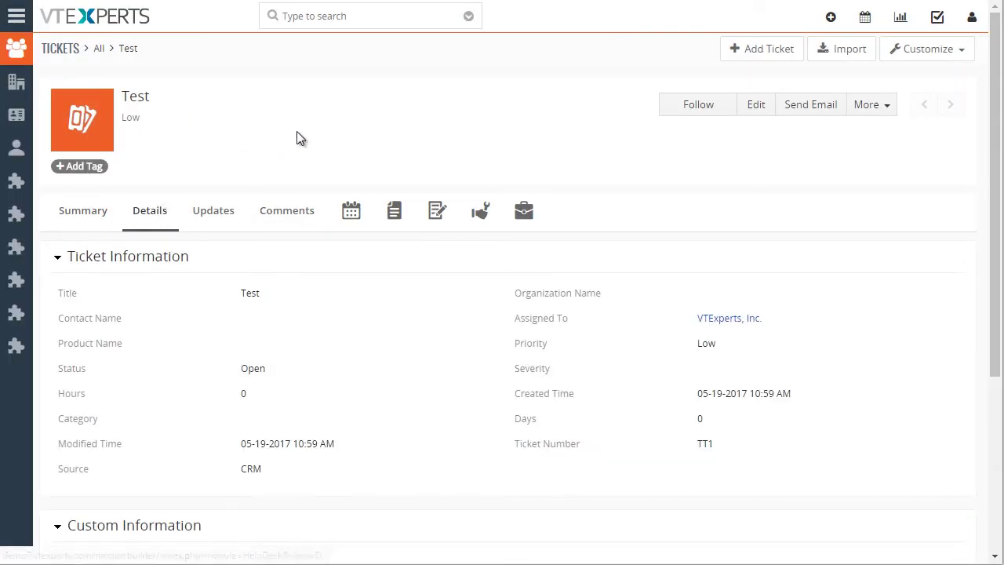
scroll(297, 133, "down", 2)
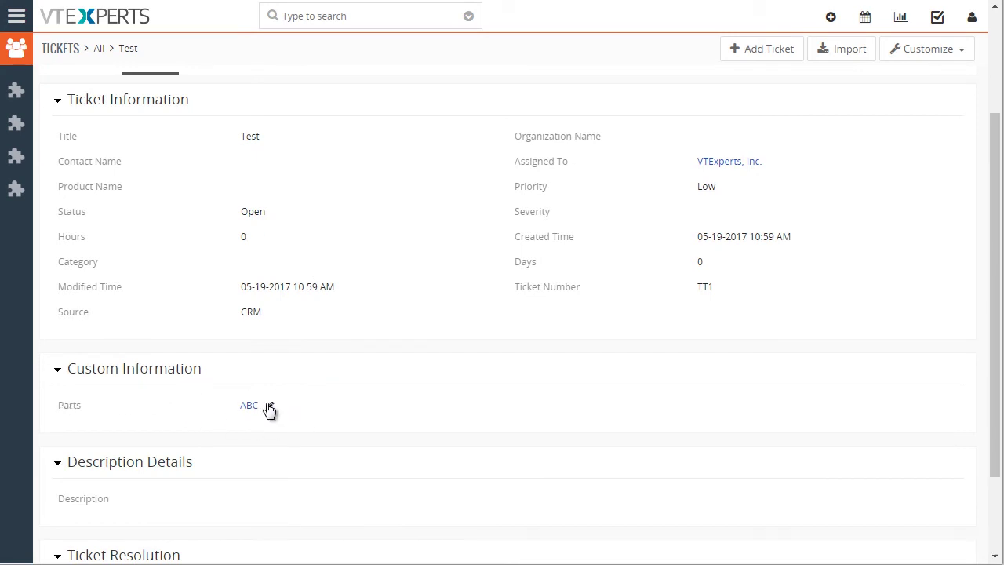
scroll(632, 251, "up", 2)
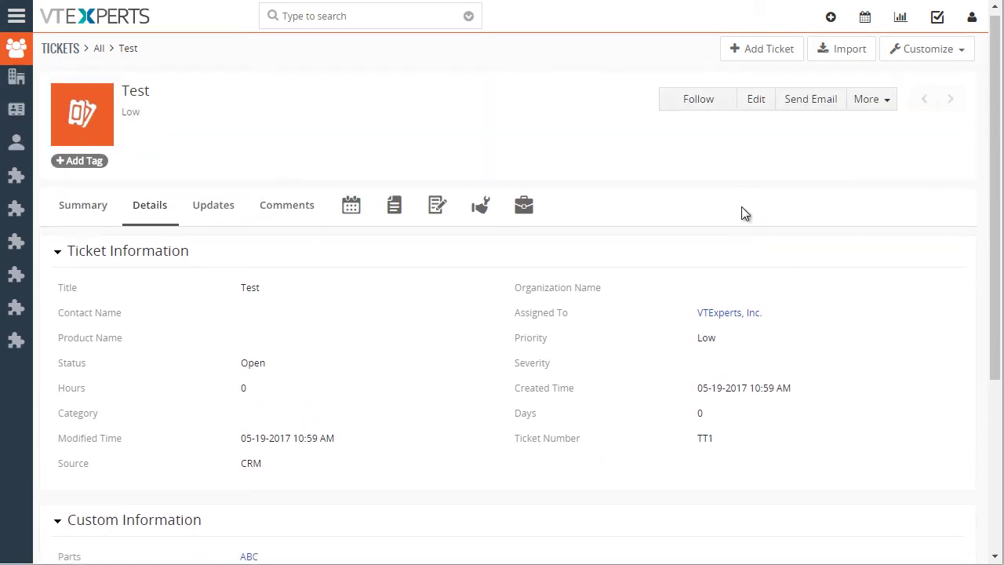
Step: Open the Test ticket for editing, view the selection list for its Parts field, and close the list without choosing a record
left_click(753, 107)
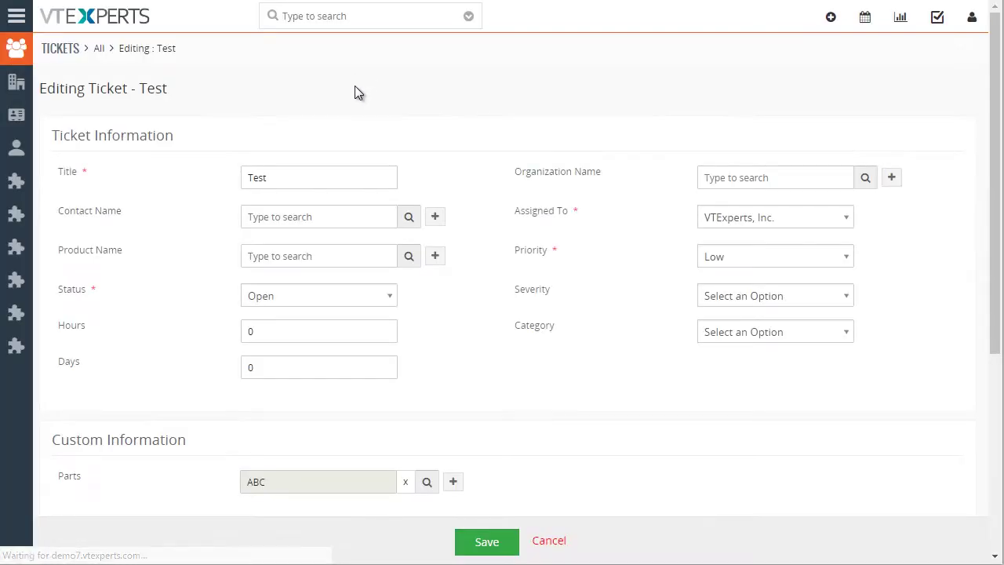
scroll(358, 139, "down", 3)
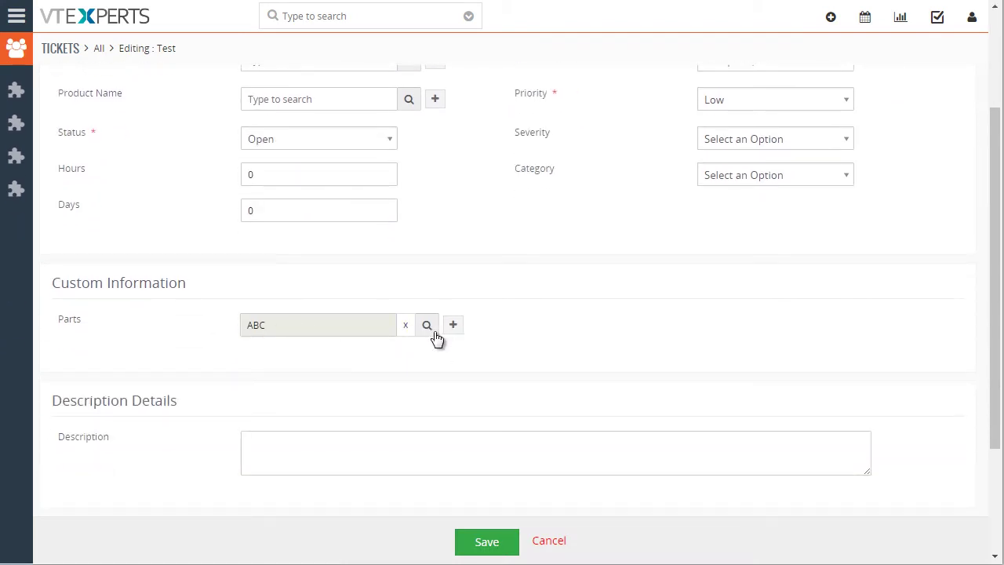
left_click(434, 331)
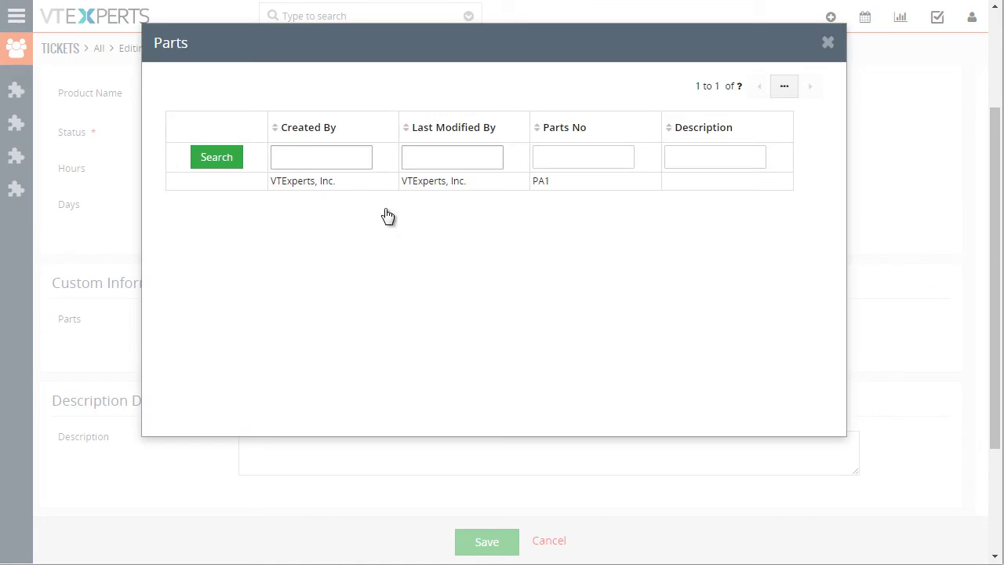
left_click(826, 45)
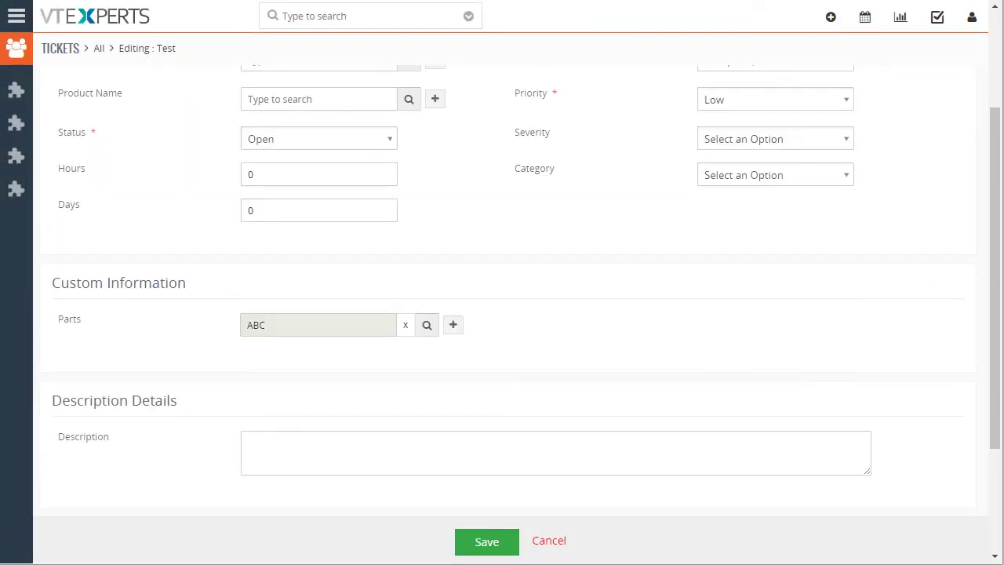
Step: Leave the ticket form and open the Custom Module Builder under Other Settings in the CRM settings
left_click(16, 18)
mouse_move(107, 263)
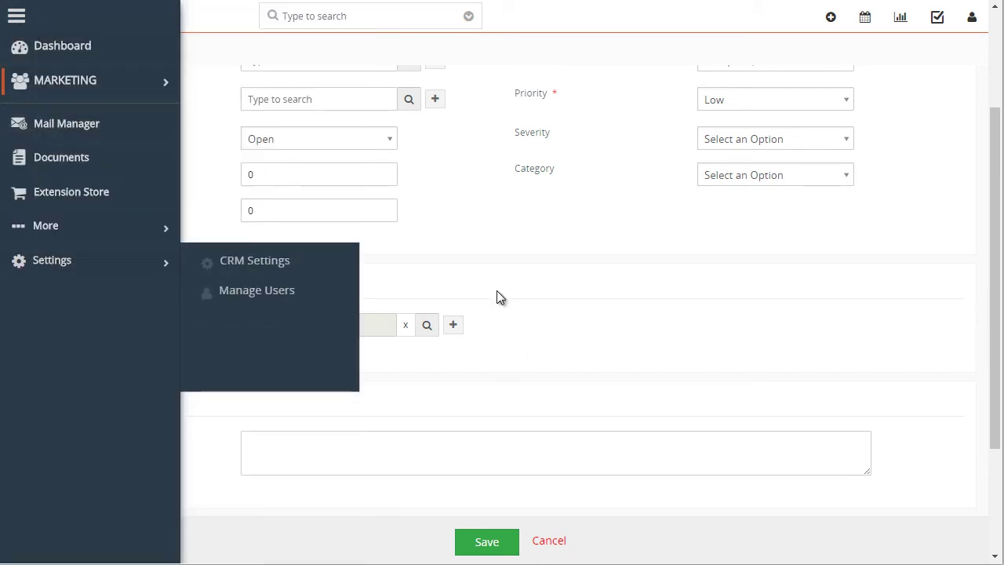
left_click(280, 266)
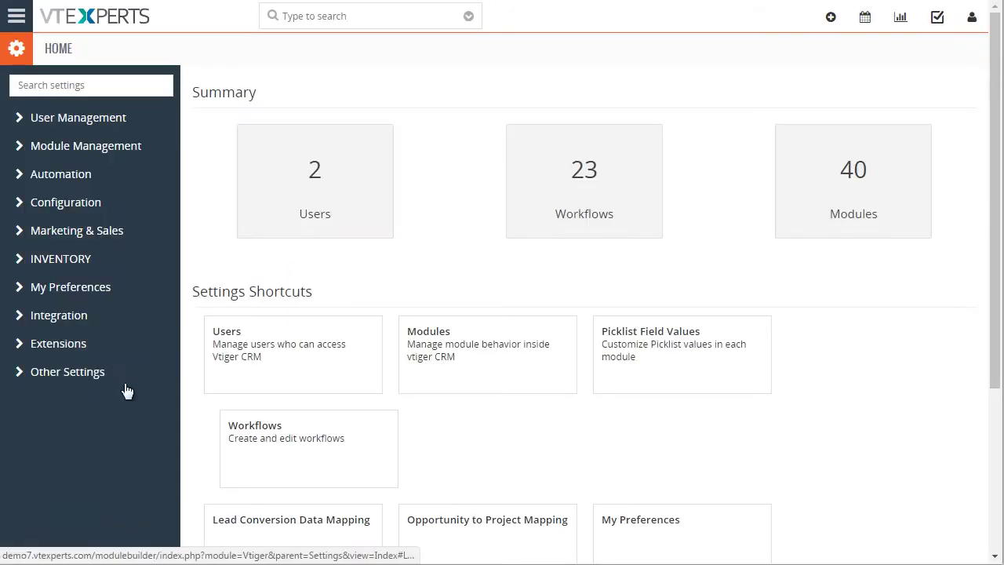
left_click(79, 373)
left_click(115, 433)
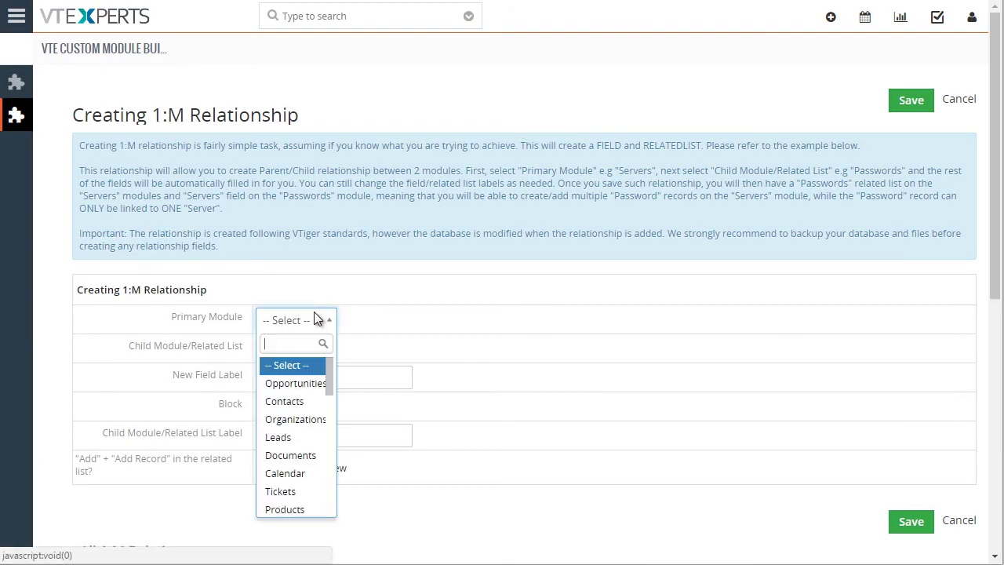
Step: Create and save a 1:M relationship with Contacts as primary module, Parts as child module, and the field in the Parts Information block
left_click(303, 407)
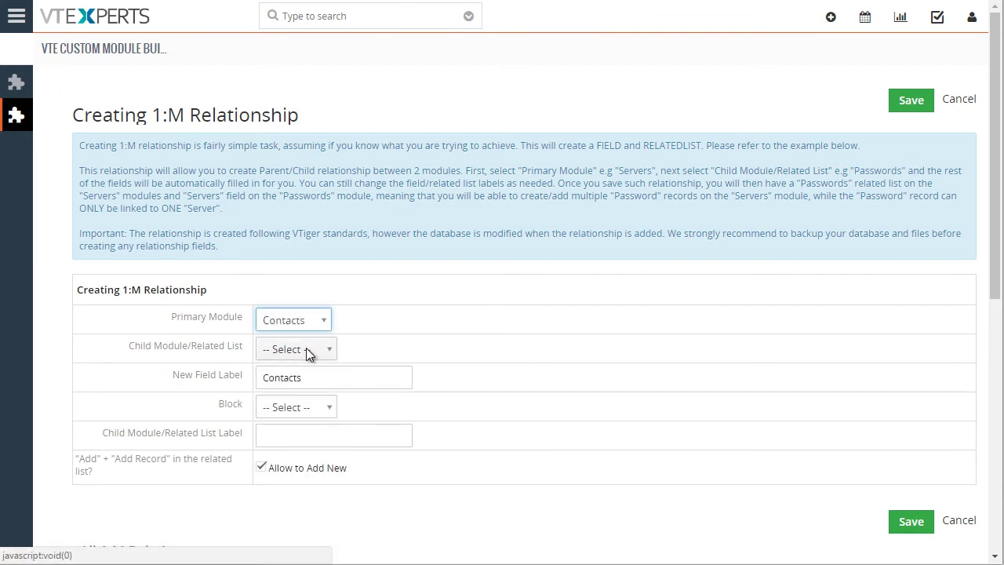
left_click(306, 353)
type("par")
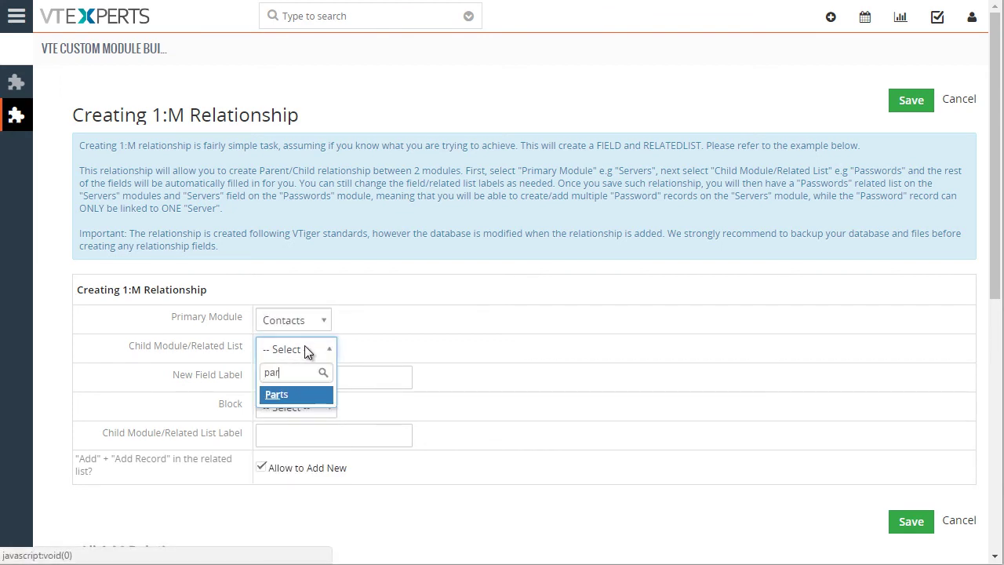
left_click(297, 395)
left_click(310, 407)
left_click(291, 476)
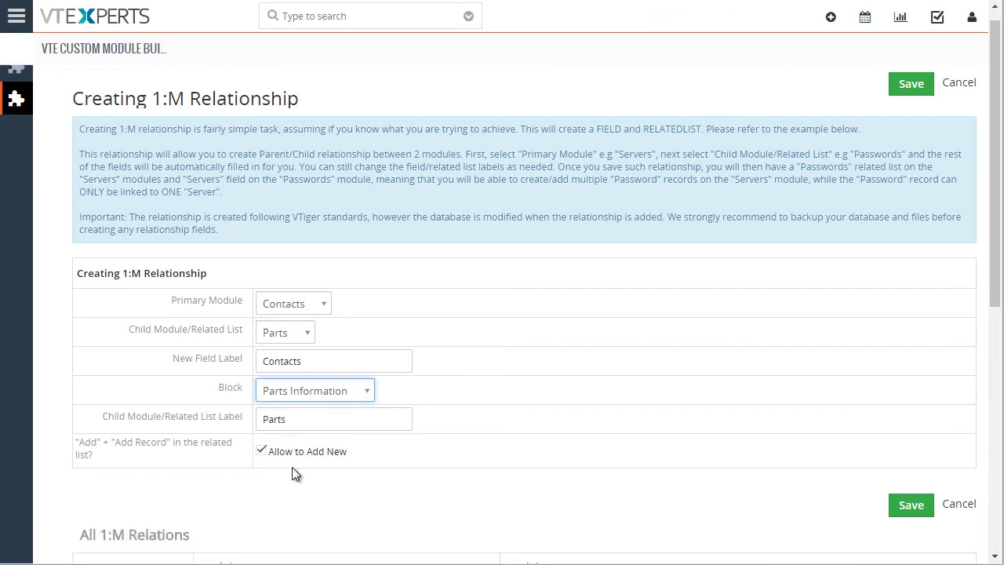
scroll(306, 460, "down", 1)
left_click(900, 442)
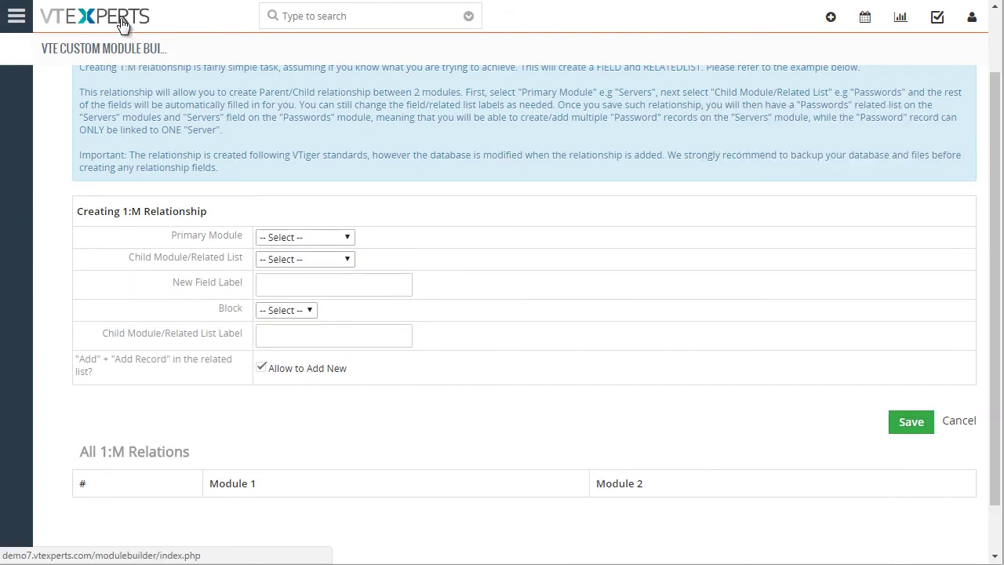
Step: Open the Sample INC contact from the Contacts list and show its Parts related list
left_click(122, 25)
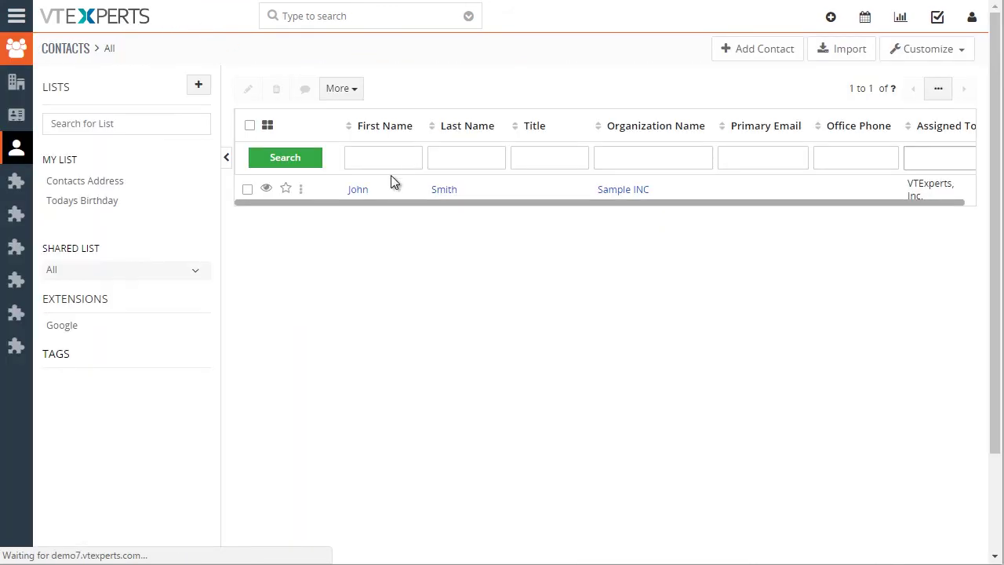
left_click(358, 191)
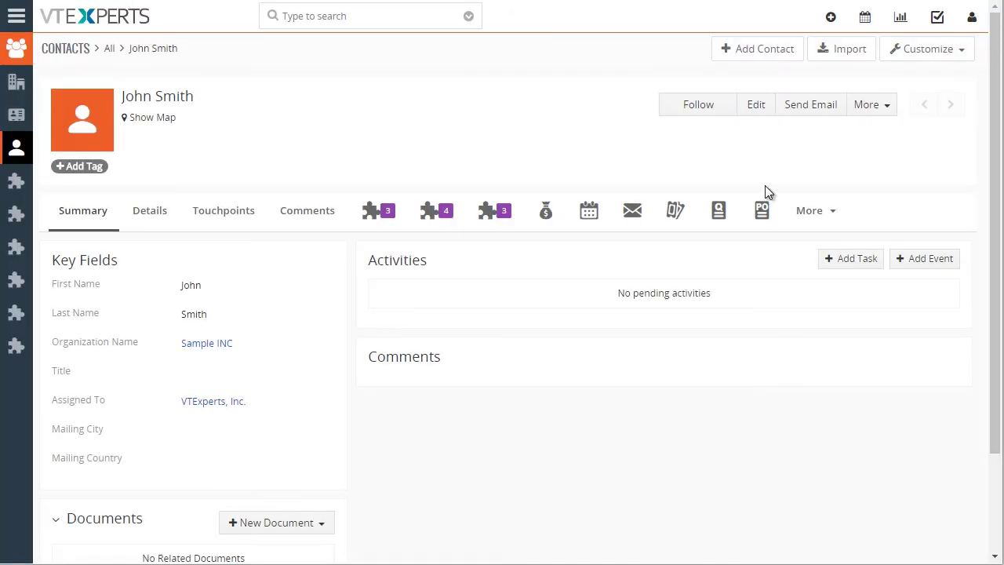
left_click(822, 213)
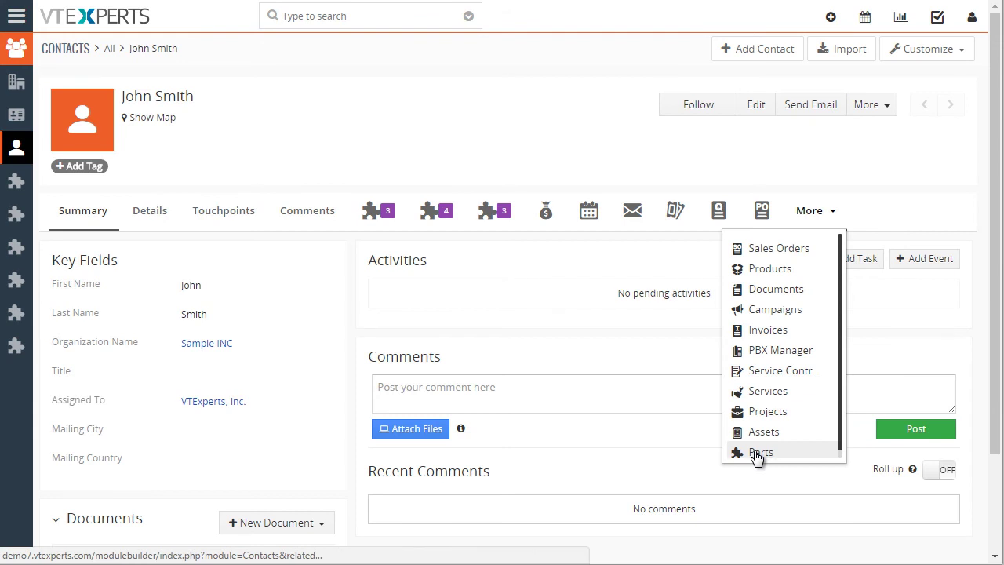
left_click(756, 455)
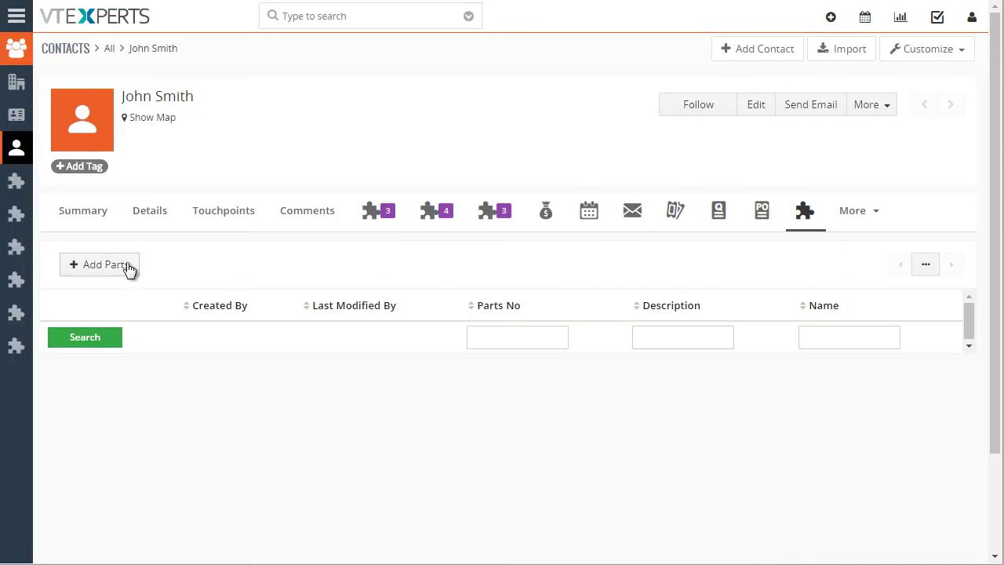
Step: Quick-create two parts named P1 and P2 from the contact's Parts related list, saving each one
left_click(125, 265)
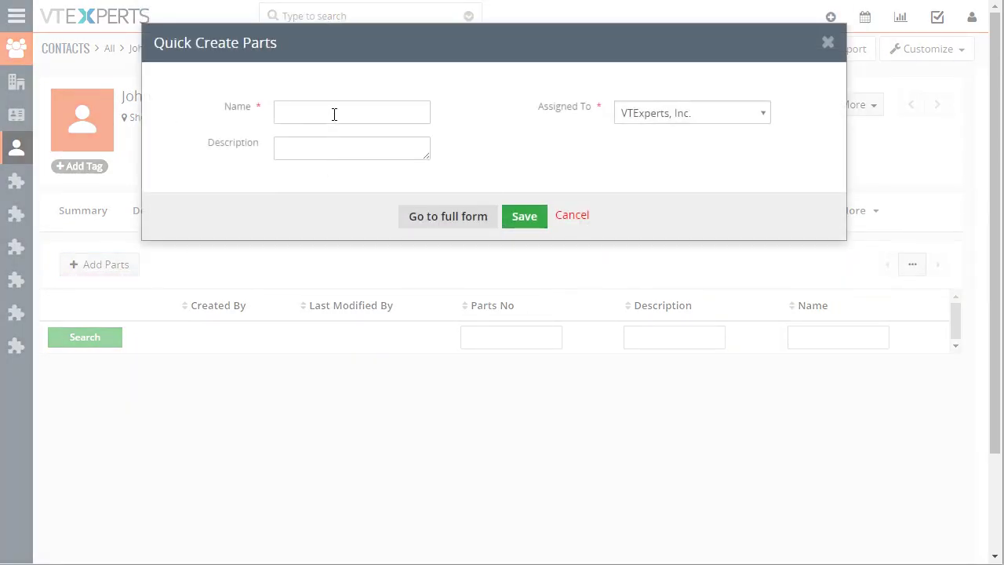
type("P1")
left_click(534, 217)
left_click(118, 265)
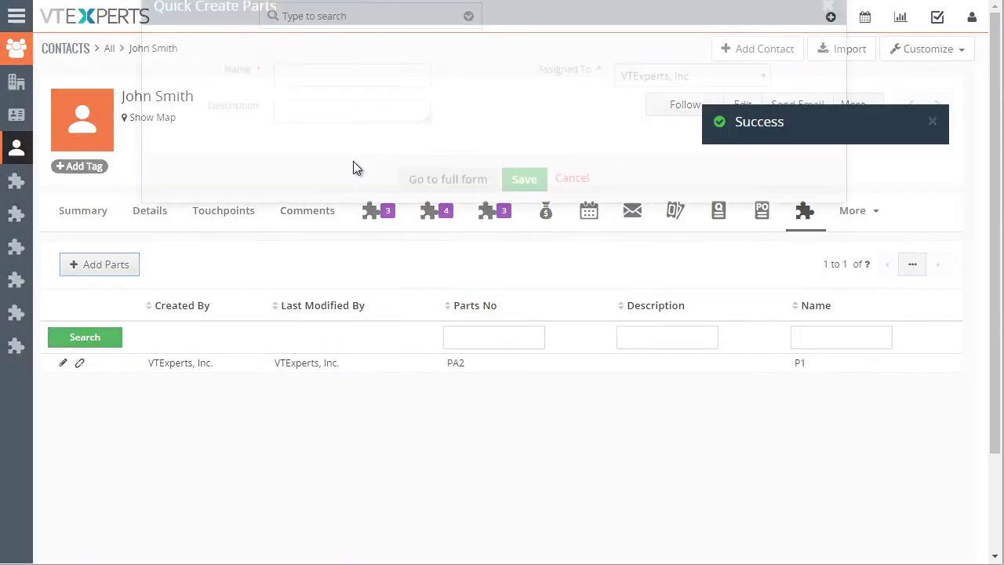
type("P")
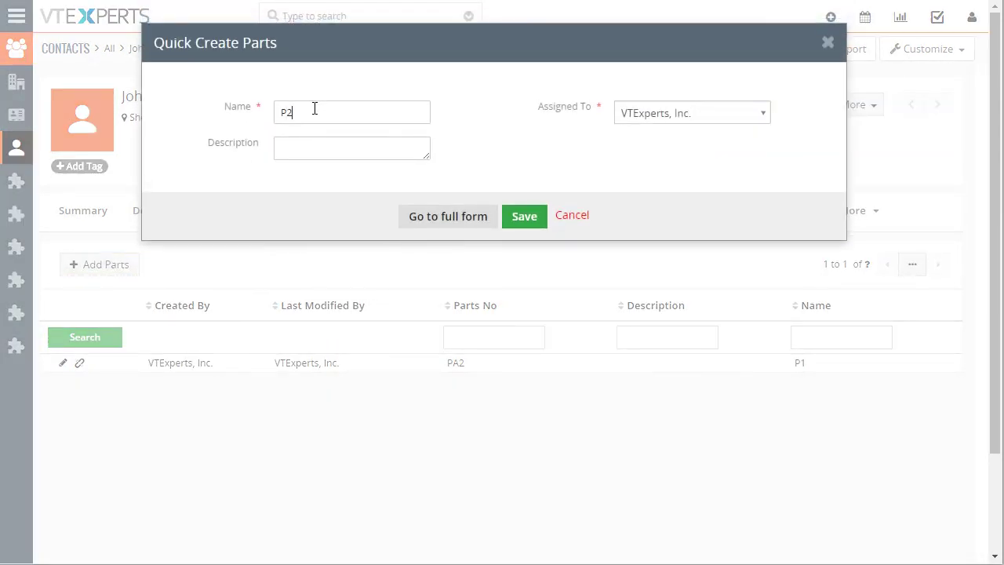
type("2")
left_click(522, 216)
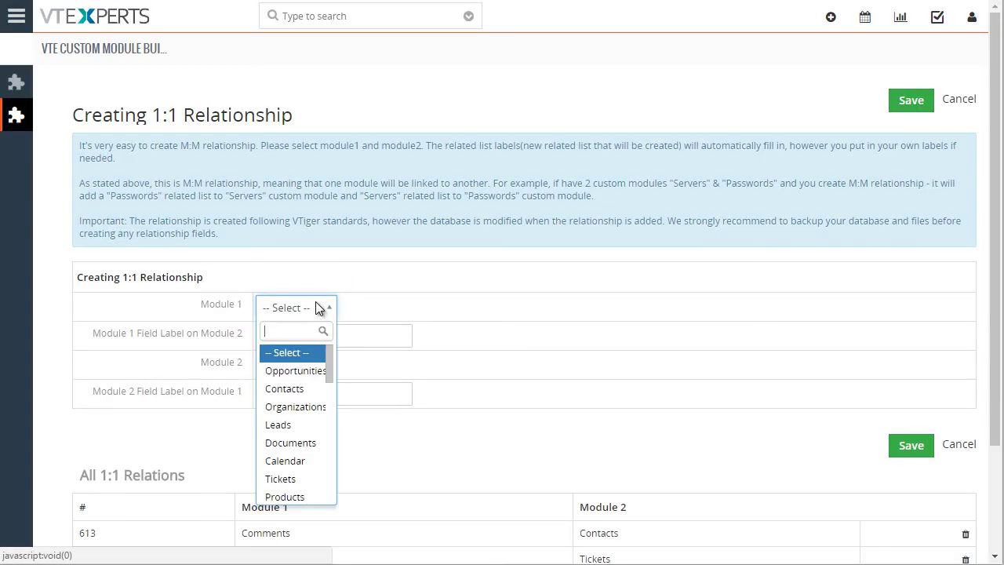
Step: Set up a new 1:1 relationship with Contacts as Module 1 and Vendors as Module 2
left_click(302, 388)
left_click(303, 369)
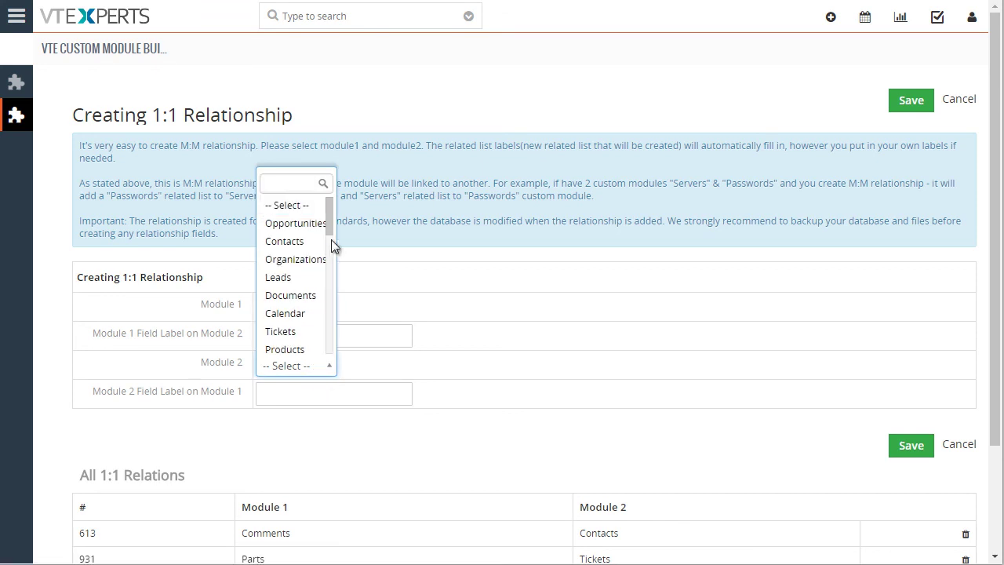
scroll(329, 238, "down", 4)
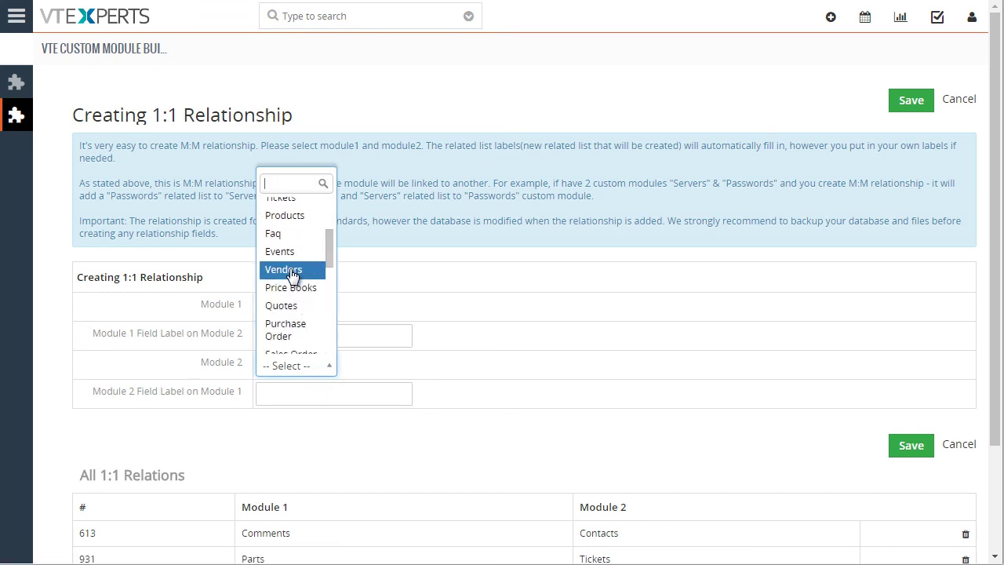
left_click(291, 271)
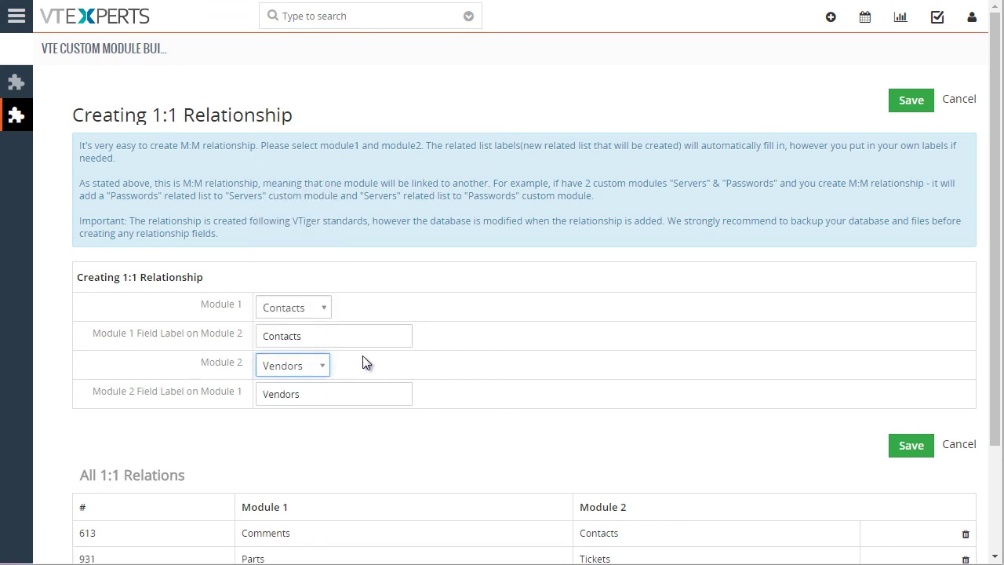